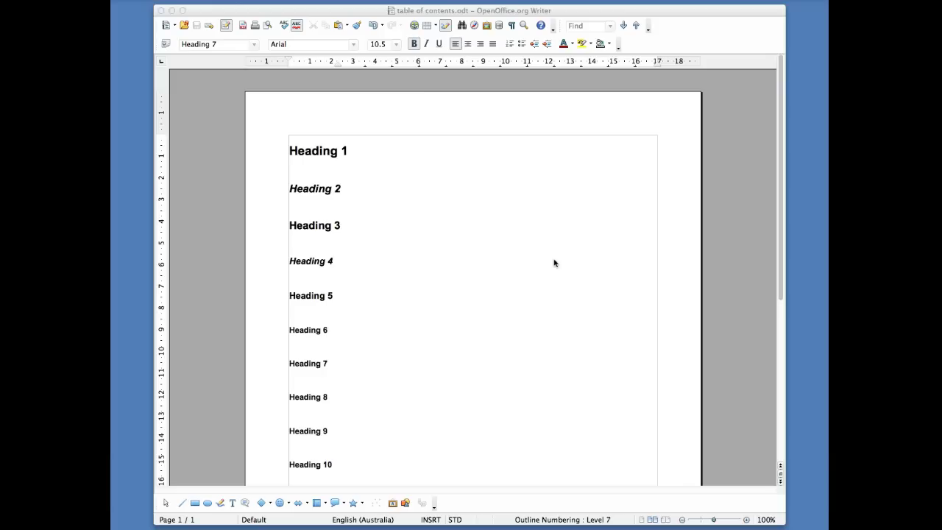
Step: Browse the document and check the available paragraph styles in the style list
{"action": "scroll", "coordinate": [552, 262], "scroll_direction": "down", "scroll_amount": 1}
{"action": "scroll", "coordinate": [552, 263], "scroll_direction": "up", "scroll_amount": 1}
{"action": "scroll", "coordinate": [552, 262], "scroll_direction": "down", "scroll_amount": 1}
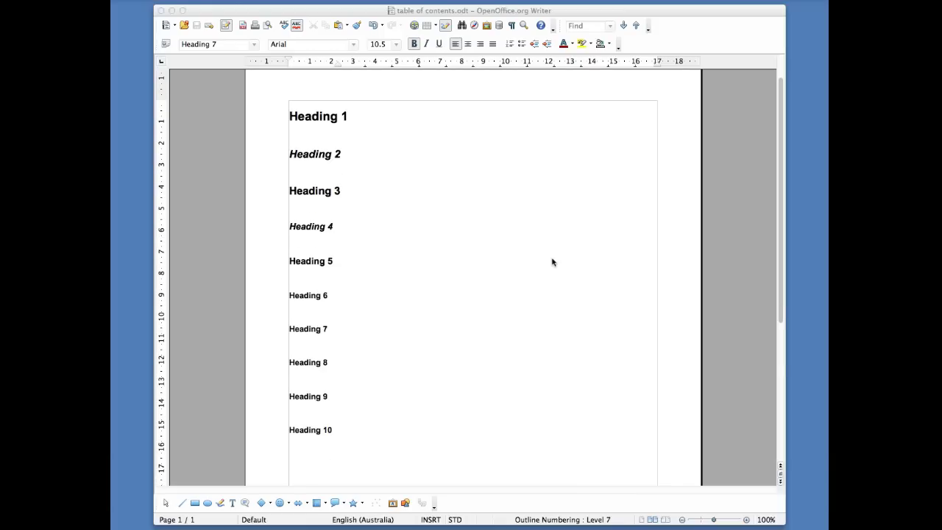
{"action": "left_click", "coordinate": [257, 43]}
{"action": "left_click", "coordinate": [254, 44]}
{"action": "left_click", "coordinate": [270, 90]}
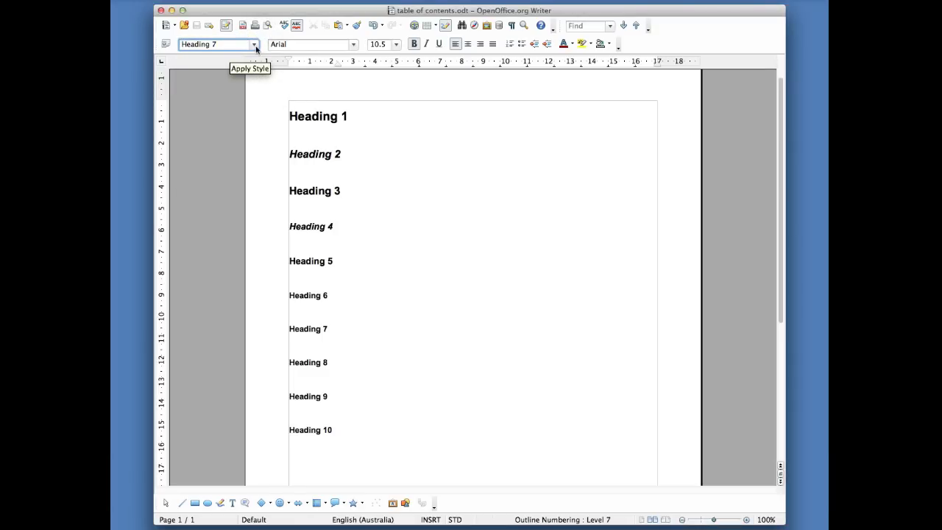
{"action": "left_click", "coordinate": [254, 44]}
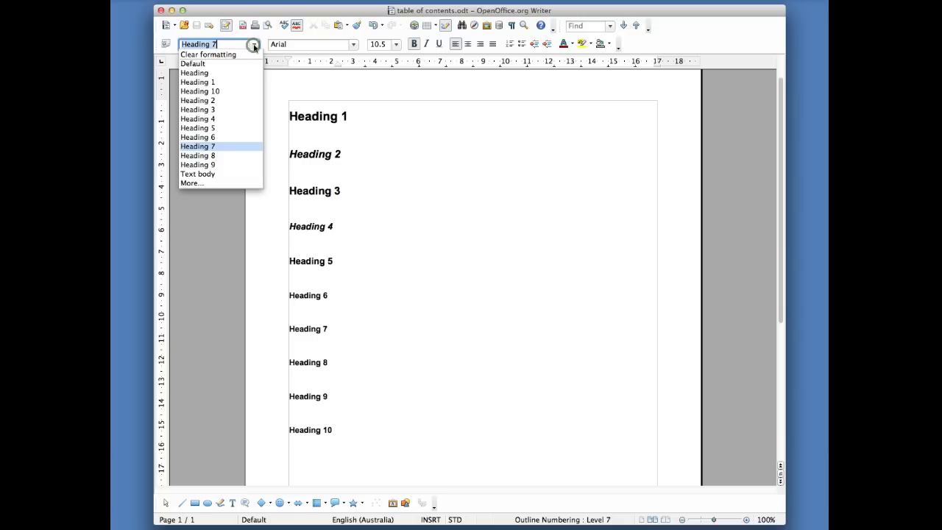
{"action": "left_click", "coordinate": [506, 162]}
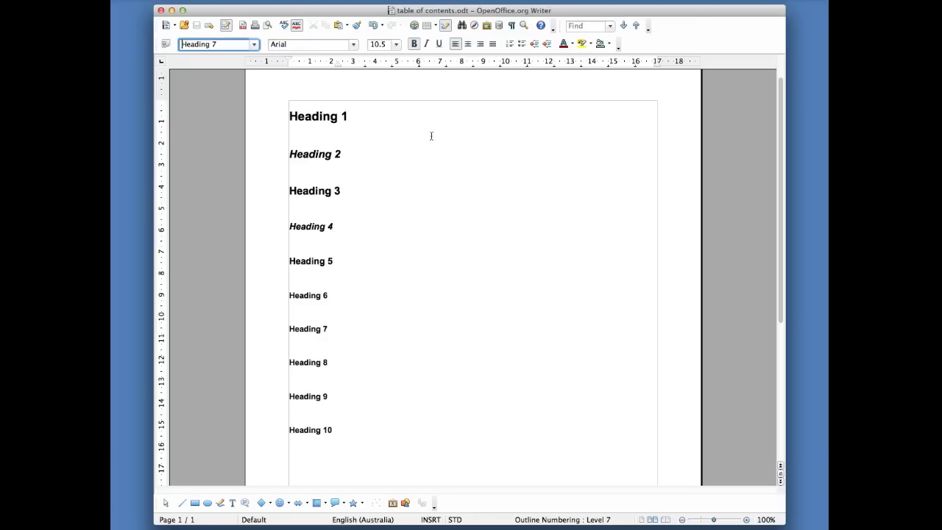
Step: Insert page breaks on the empty lines below Heading 1 and Heading 2
{"action": "left_click", "coordinate": [309, 133]}
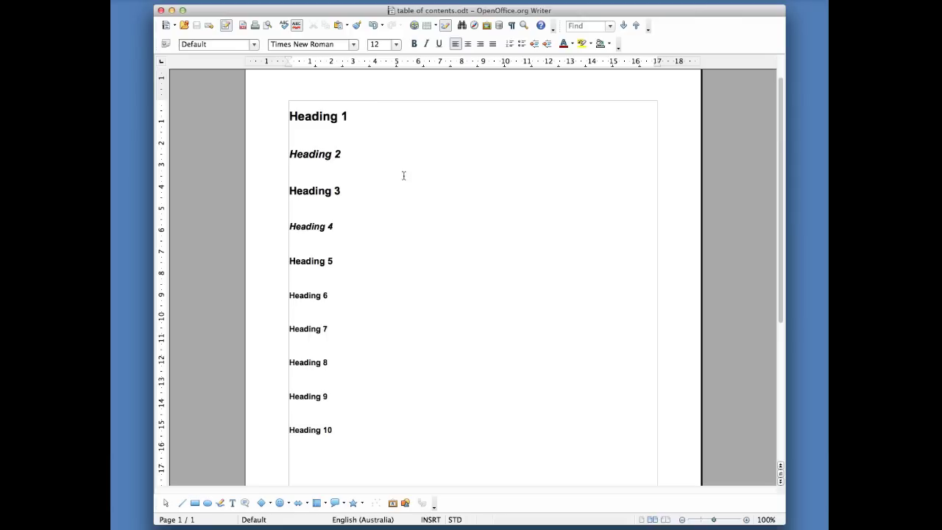
{"action": "left_click", "coordinate": [206, 2]}
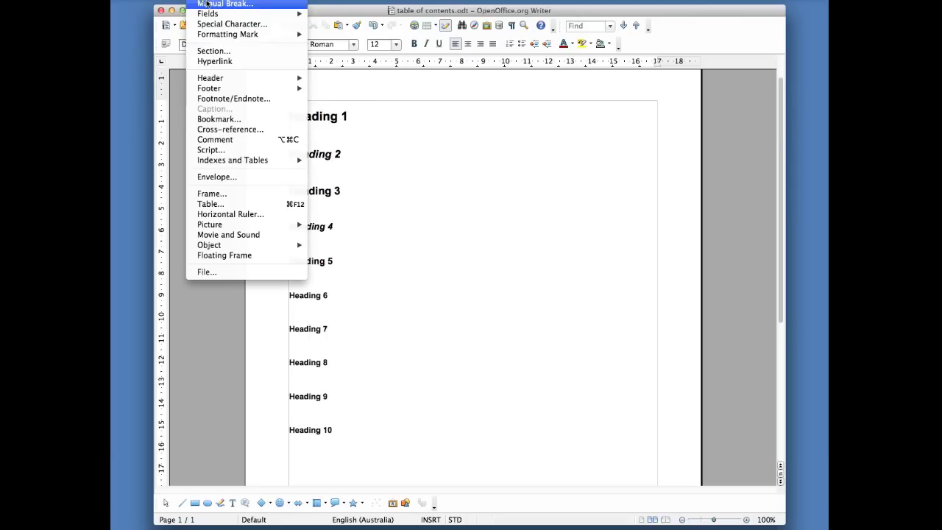
{"action": "left_click", "coordinate": [214, 4]}
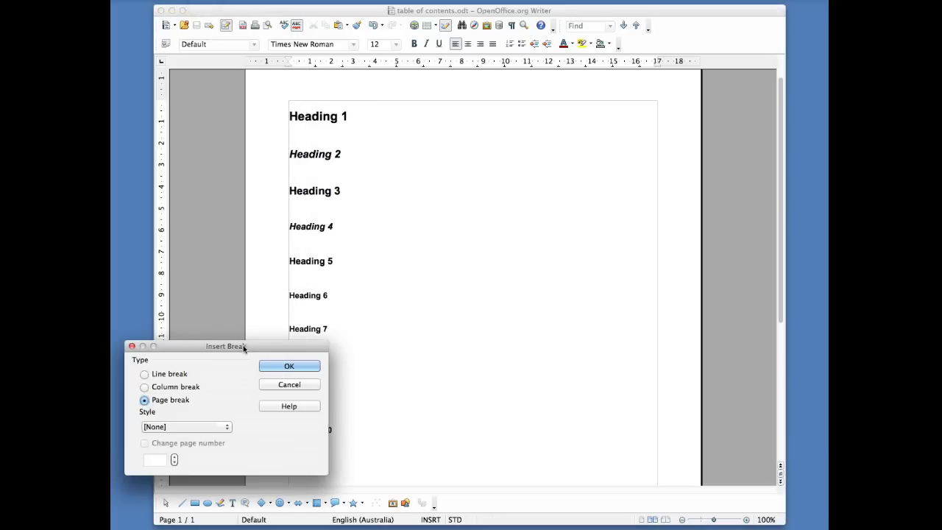
{"action": "left_click_drag", "start_coordinate": [245, 345], "coordinate": [615, 345]}
{"action": "left_click", "coordinate": [645, 368]}
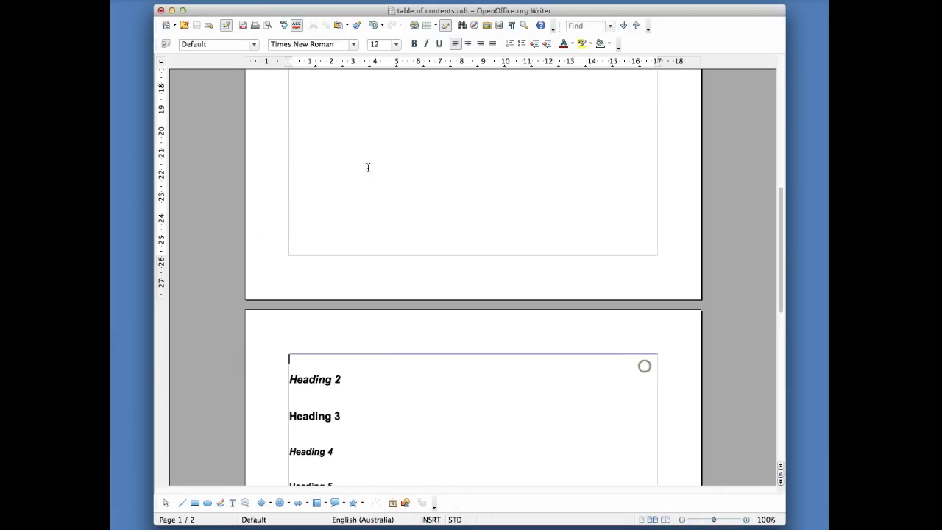
{"action": "left_click", "coordinate": [313, 401]}
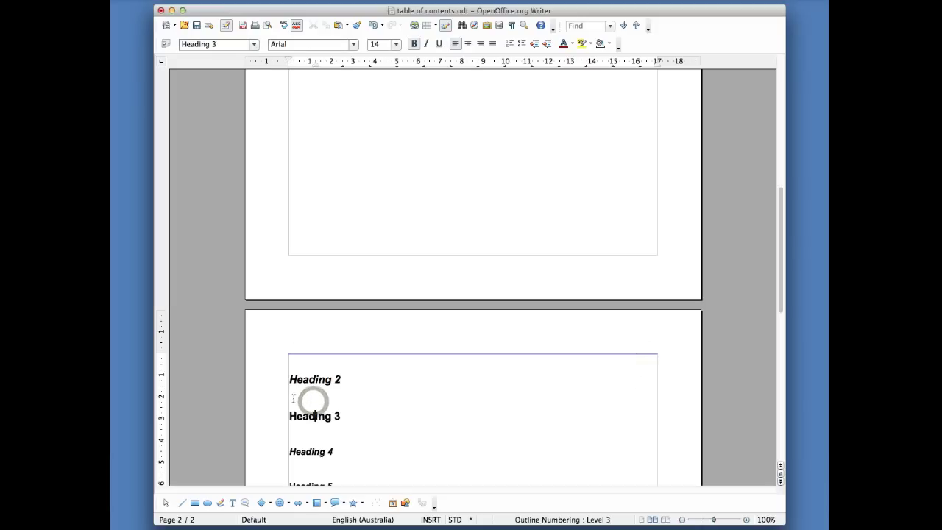
{"action": "left_click", "coordinate": [291, 396]}
{"action": "left_click", "coordinate": [200, 2]}
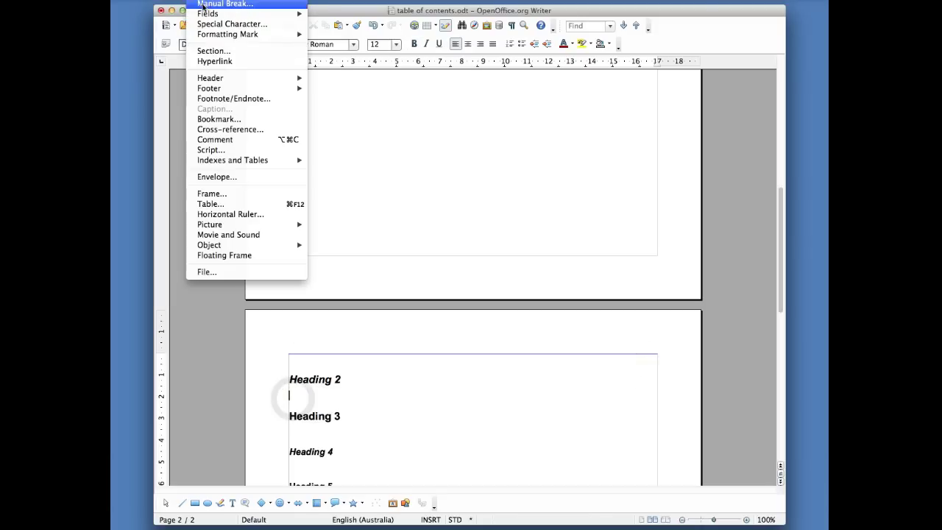
{"action": "left_click", "coordinate": [199, 7]}
{"action": "left_click", "coordinate": [292, 364]}
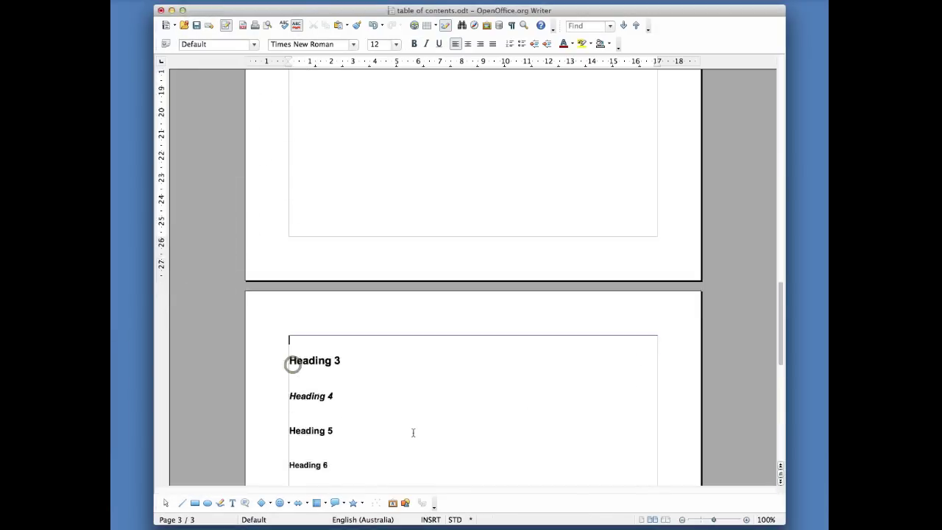
Step: Insert page breaks on the empty lines below Heading 3 and Heading 4
{"action": "left_click", "coordinate": [308, 190]}
{"action": "left_click", "coordinate": [200, 2]}
{"action": "left_click", "coordinate": [204, 7]}
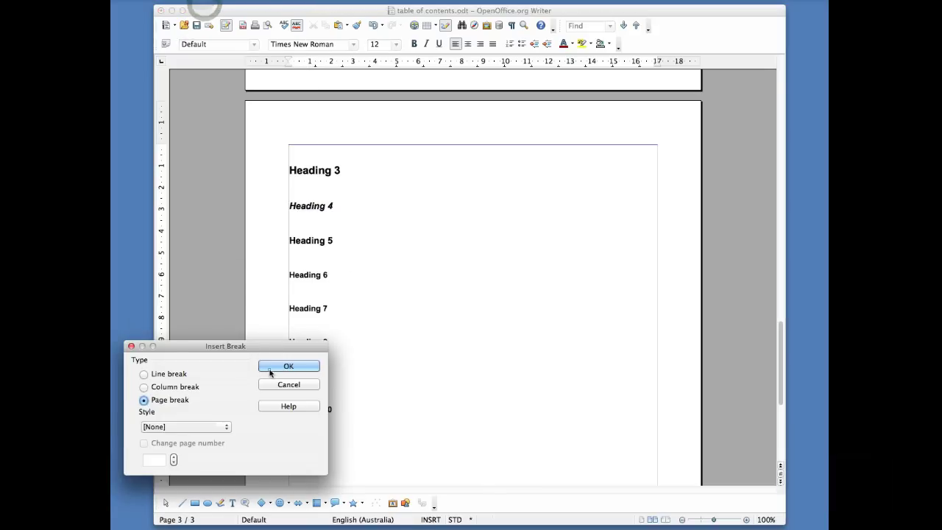
{"action": "left_click", "coordinate": [270, 370]}
{"action": "left_click", "coordinate": [317, 397]}
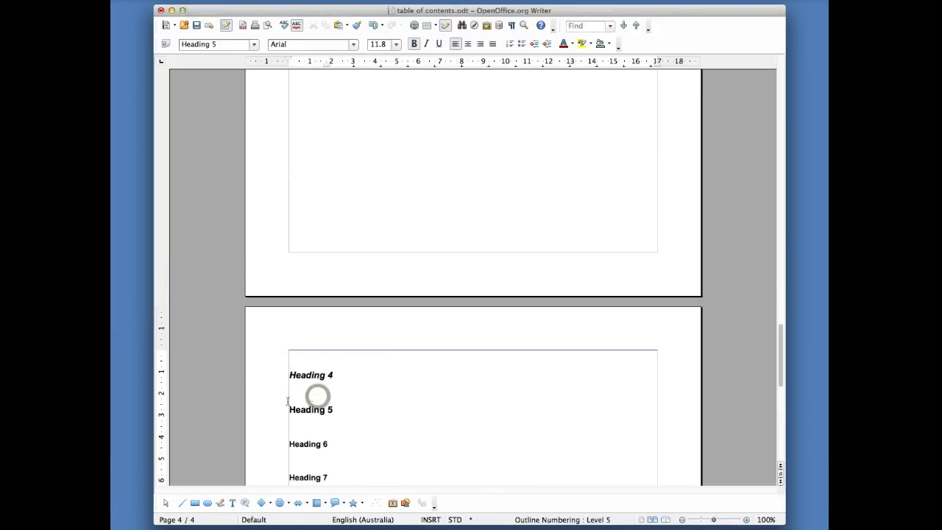
{"action": "left_click", "coordinate": [308, 392]}
{"action": "left_click", "coordinate": [201, 2]}
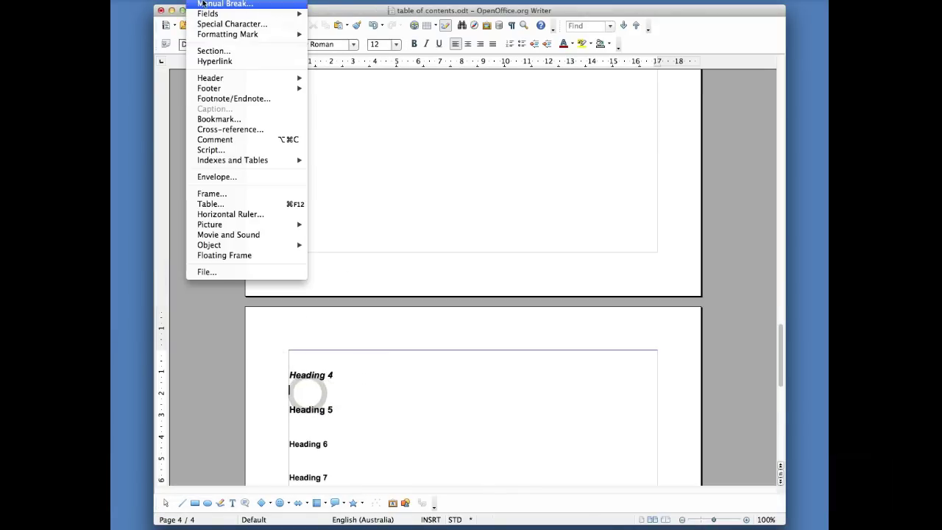
{"action": "left_click", "coordinate": [204, 6]}
{"action": "left_click", "coordinate": [307, 366]}
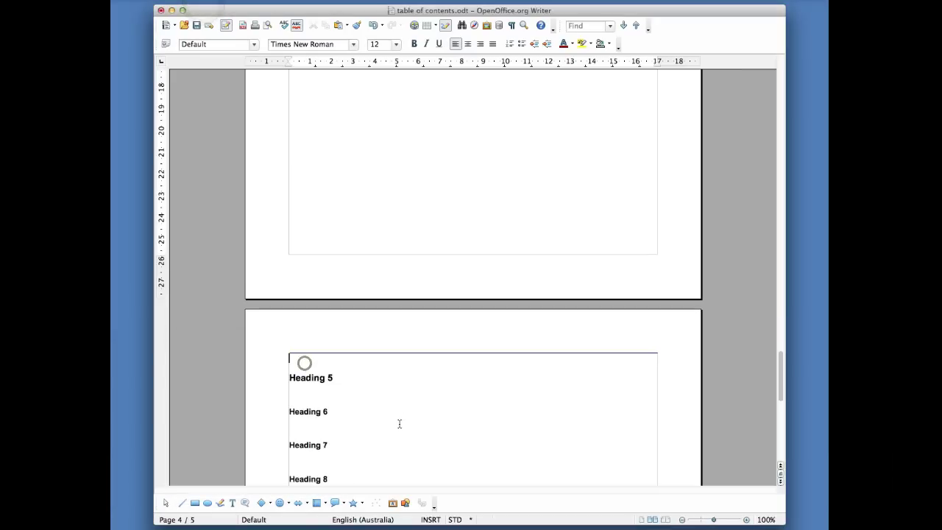
Step: Insert page breaks below Heading 5, Heading 6 and Heading 7
{"action": "left_click", "coordinate": [305, 393]}
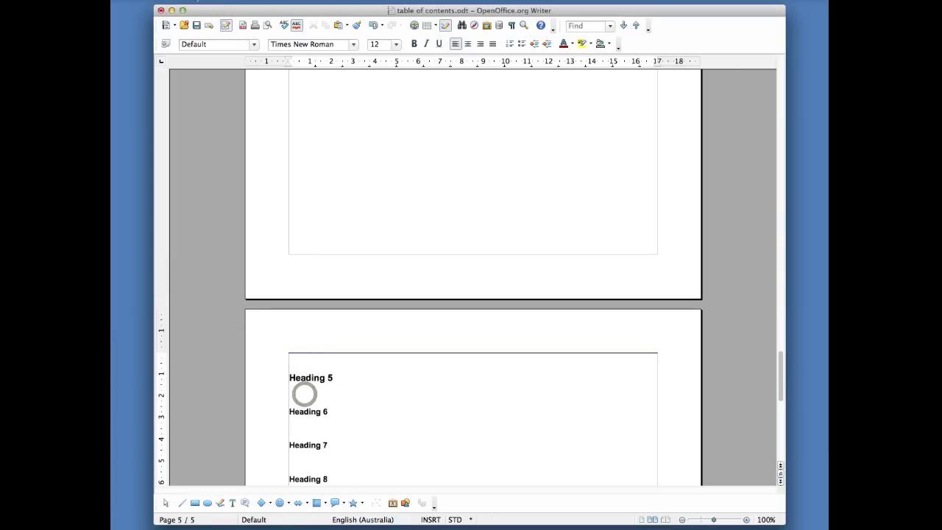
{"action": "left_click", "coordinate": [200, 2]}
{"action": "left_click", "coordinate": [204, 6]}
{"action": "left_click", "coordinate": [287, 366]}
{"action": "left_click", "coordinate": [301, 392]}
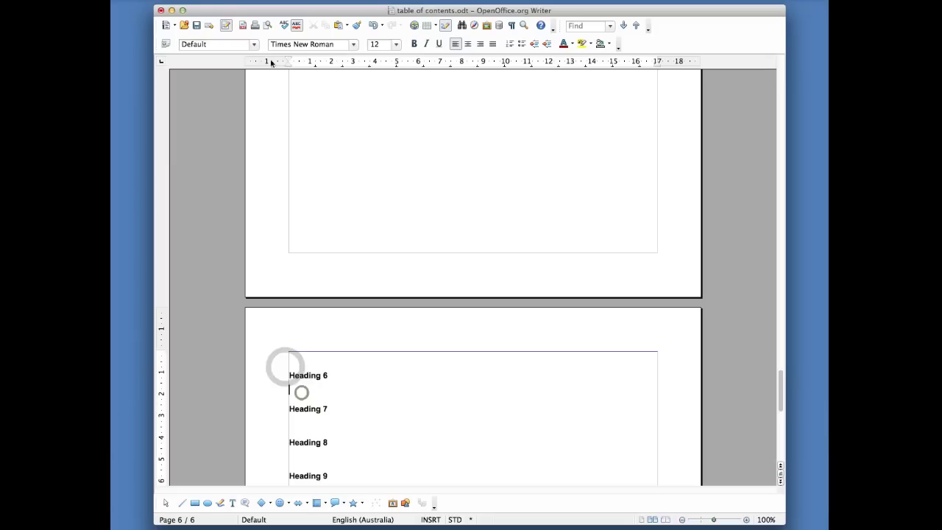
{"action": "left_click", "coordinate": [203, 2]}
{"action": "left_click", "coordinate": [207, 5]}
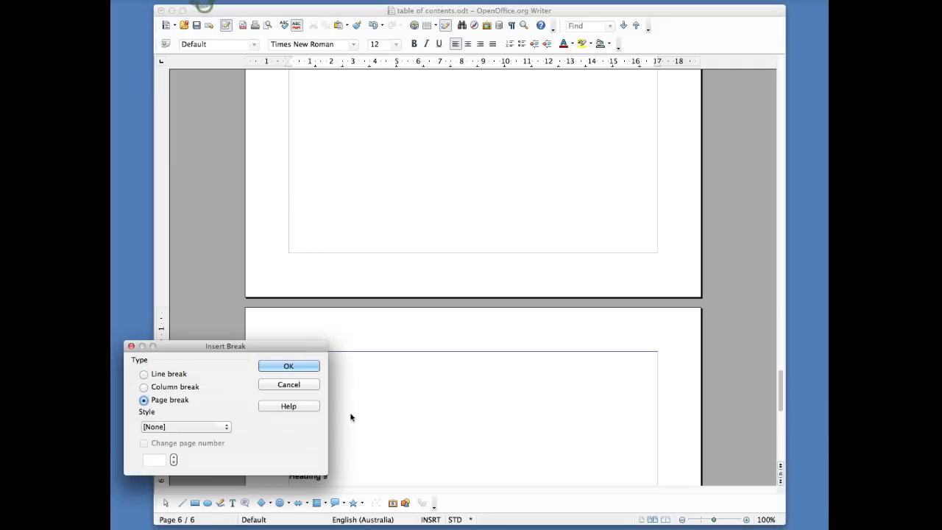
{"action": "left_click", "coordinate": [288, 366]}
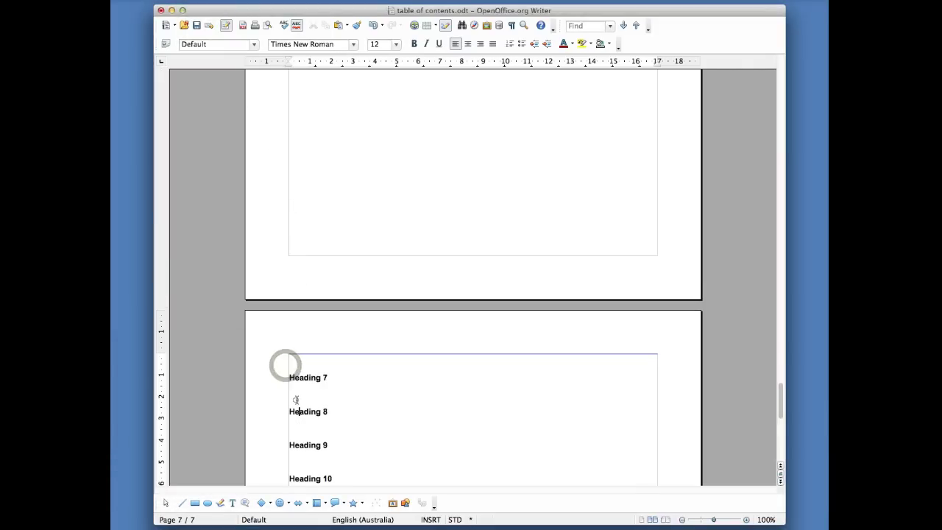
{"action": "left_click", "coordinate": [296, 397]}
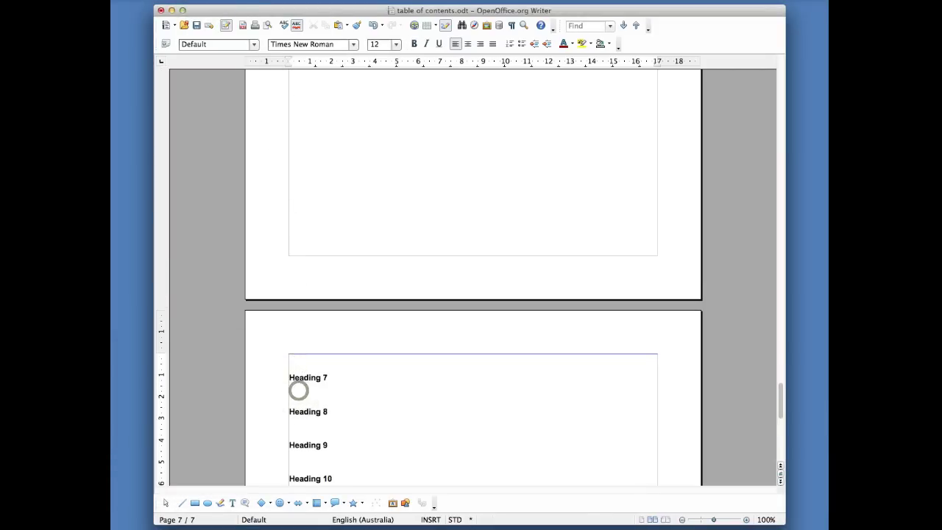
{"action": "left_click", "coordinate": [203, 2]}
{"action": "left_click", "coordinate": [203, 5]}
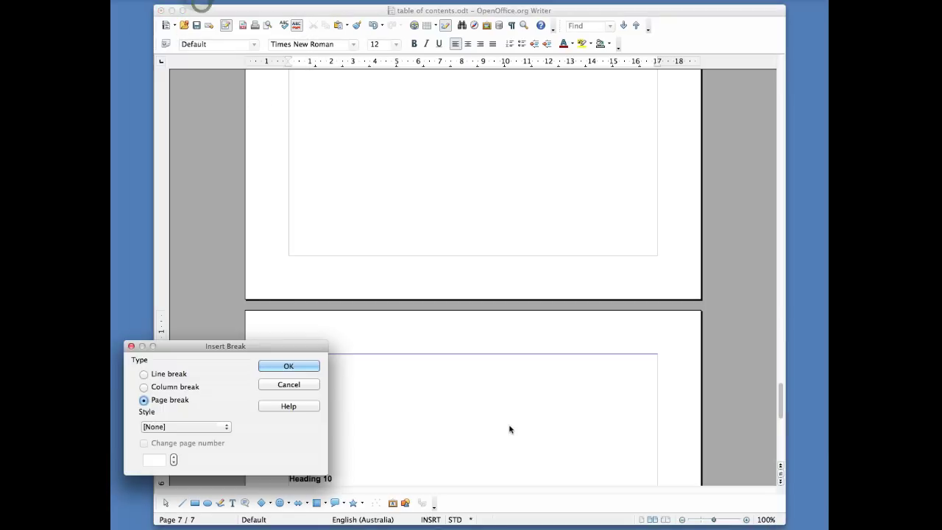
{"action": "left_click", "coordinate": [287, 366]}
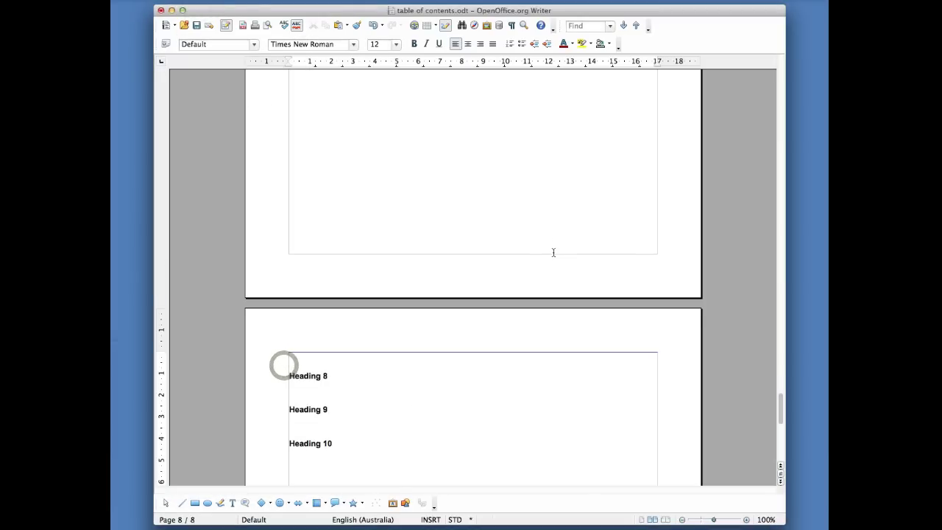
Step: Insert a page break before Heading 1, leaving an empty first page
{"action": "scroll", "coordinate": [553, 253], "scroll_direction": "up", "scroll_amount": 20}
{"action": "scroll", "coordinate": [552, 252], "scroll_direction": "up", "scroll_amount": 20}
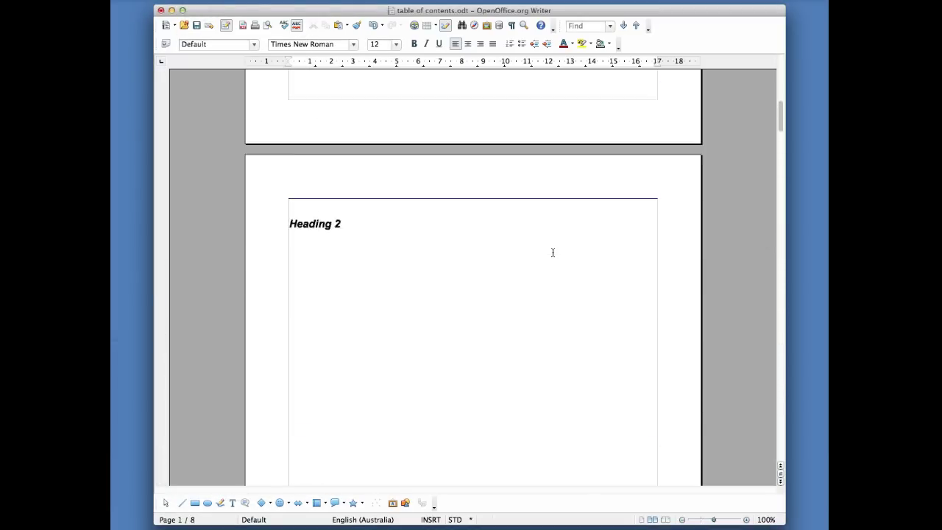
{"action": "scroll", "coordinate": [553, 253], "scroll_direction": "down", "scroll_amount": 5}
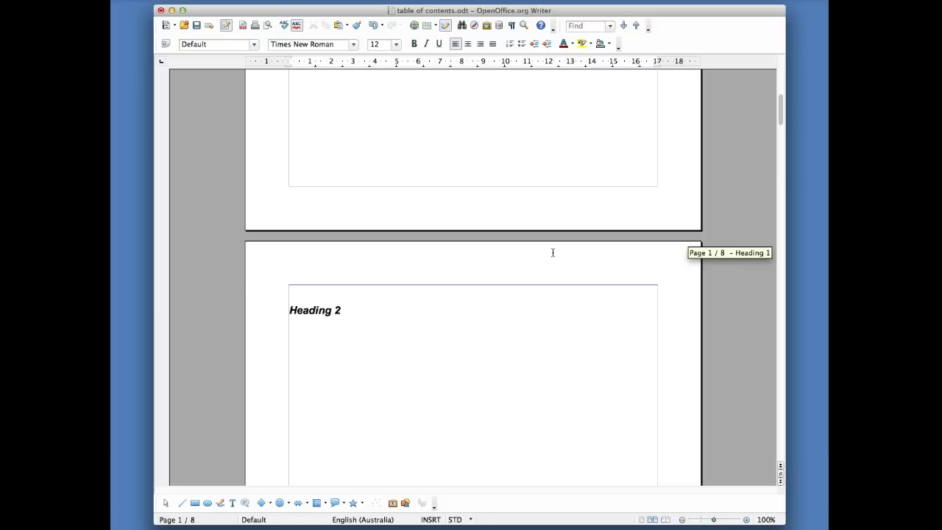
{"action": "scroll", "coordinate": [553, 253], "scroll_direction": "down", "scroll_amount": 3}
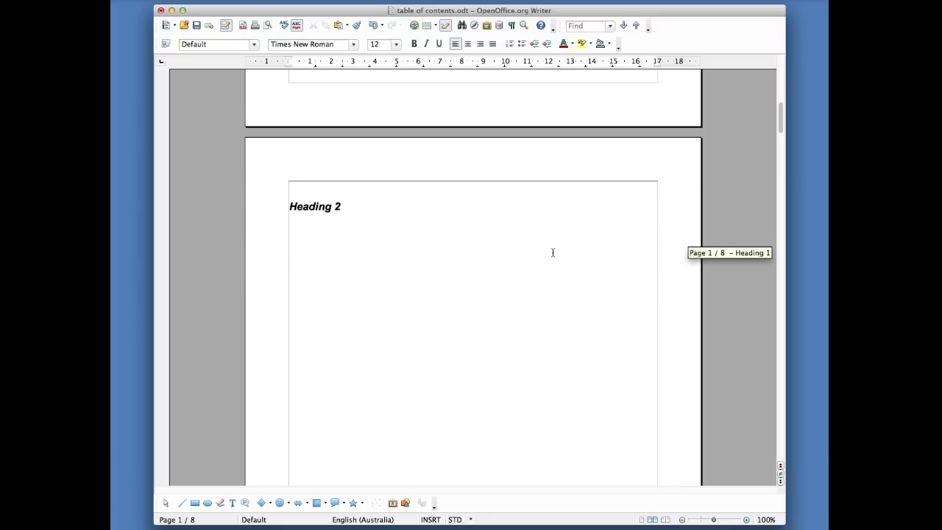
{"action": "scroll", "coordinate": [553, 253], "scroll_direction": "down", "scroll_amount": 4}
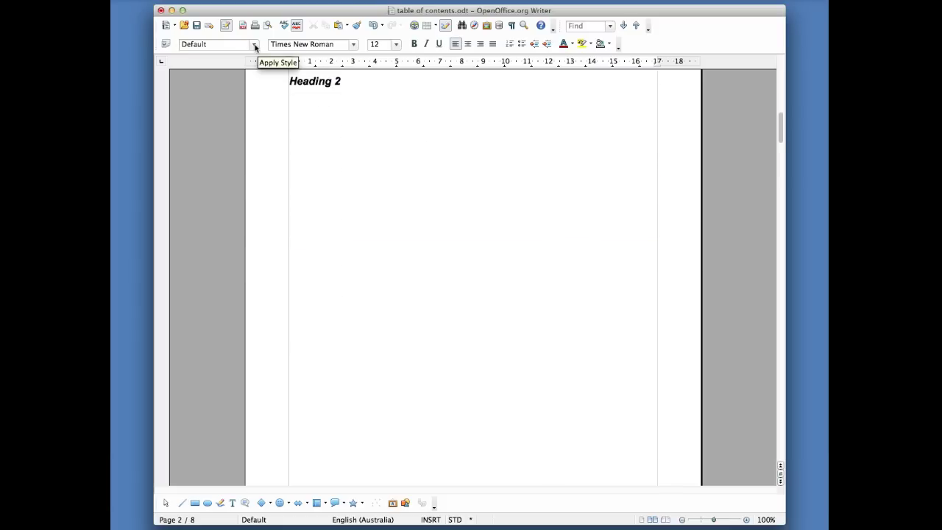
{"action": "scroll", "coordinate": [458, 170], "scroll_direction": "up", "scroll_amount": 20}
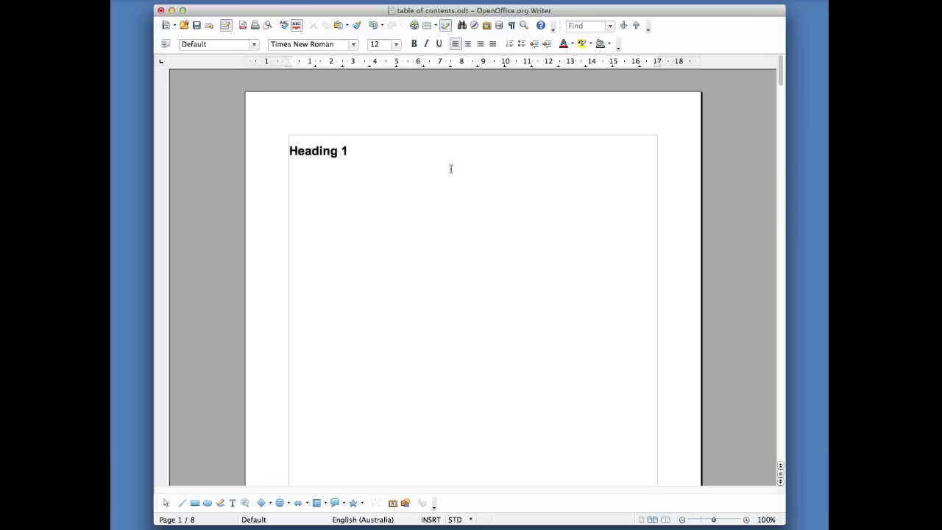
{"action": "left_click", "coordinate": [292, 140]}
{"action": "left_click", "coordinate": [291, 140]}
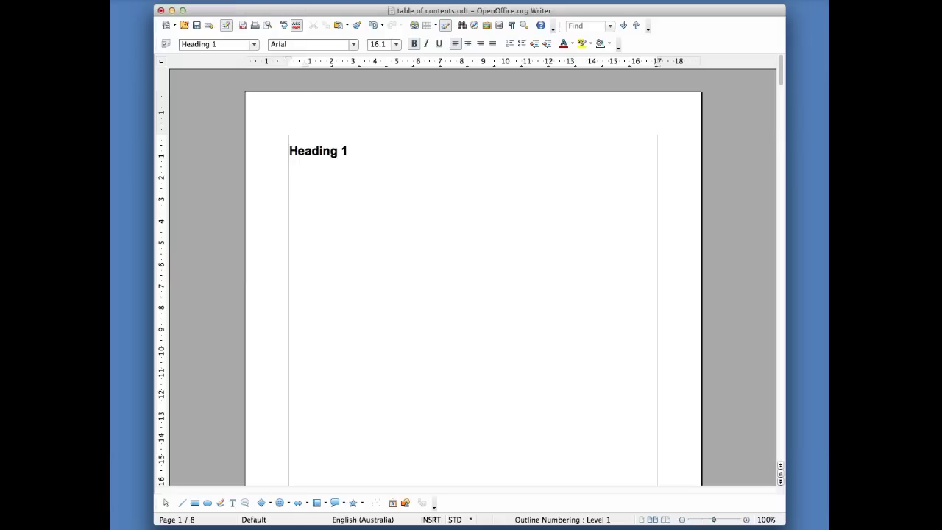
{"action": "left_click", "coordinate": [208, 0]}
{"action": "left_click", "coordinate": [209, 5]}
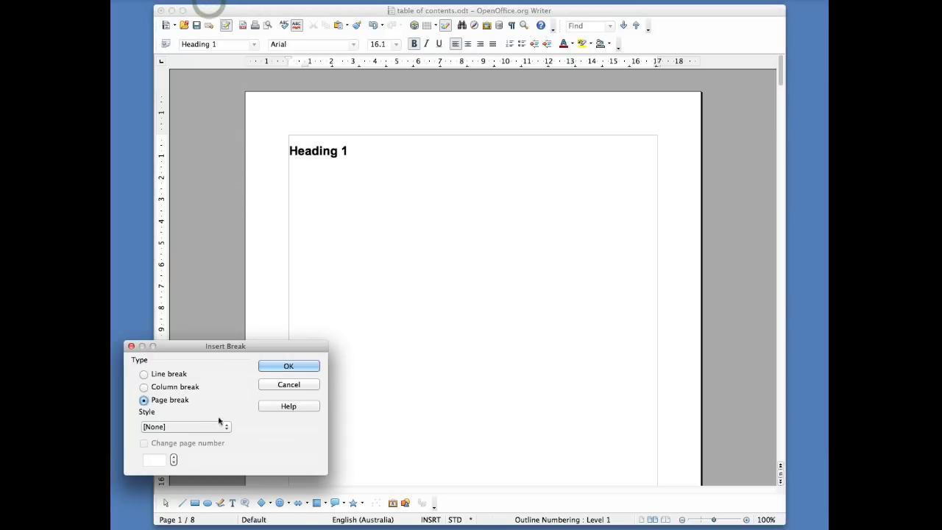
{"action": "left_click", "coordinate": [289, 365]}
Step: Put the caret on the blank first page and open the Insert menu
{"action": "scroll", "coordinate": [417, 238], "scroll_direction": "up", "scroll_amount": 1}
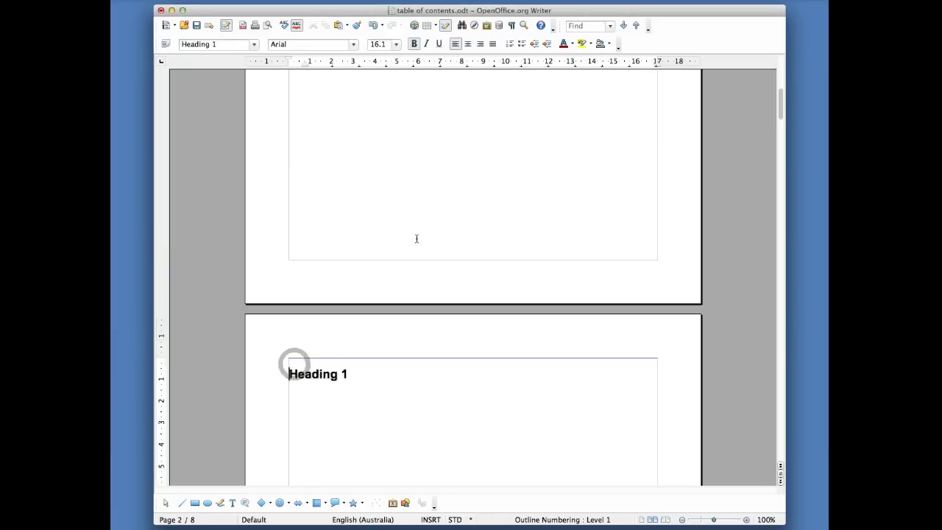
{"action": "scroll", "coordinate": [417, 238], "scroll_direction": "up", "scroll_amount": 10}
{"action": "left_click", "coordinate": [311, 178]}
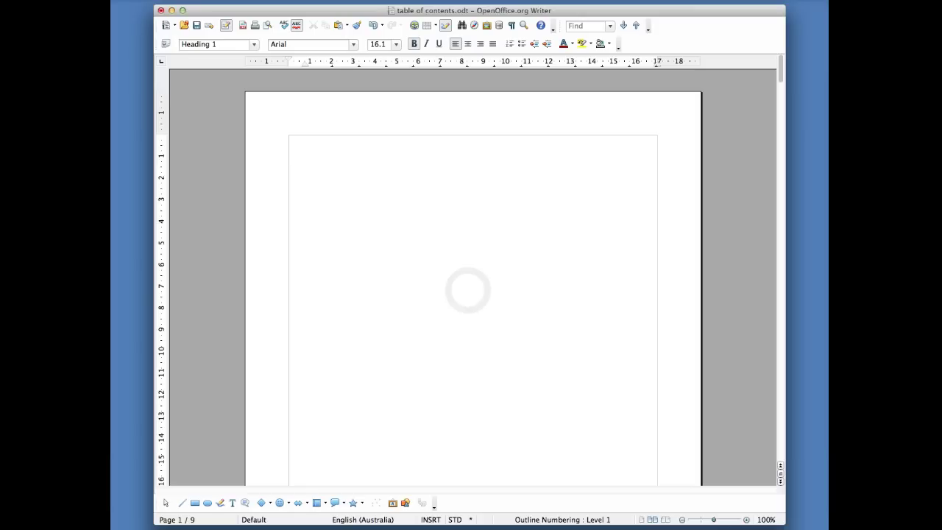
{"action": "left_click", "coordinate": [201, 0]}
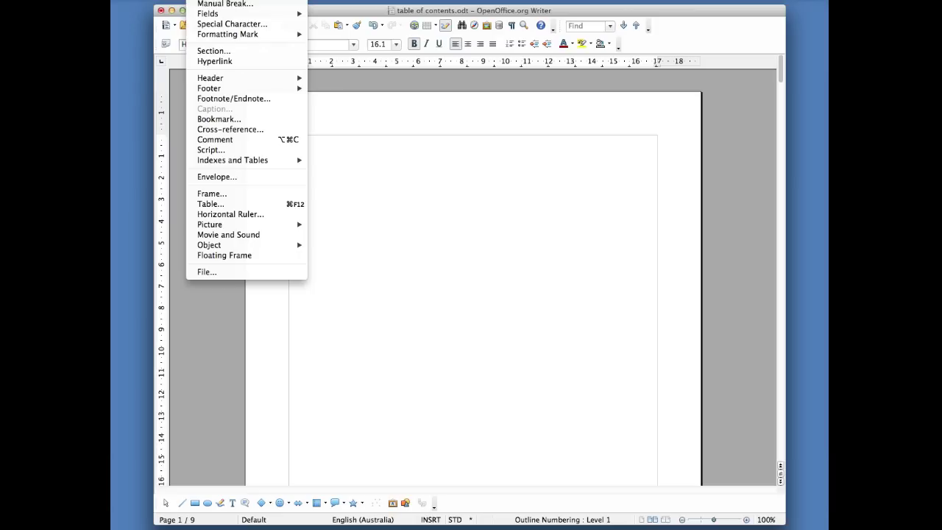
Step: Open Insert > Indexes and Tables for a Table of Contents and show the Entries settings
{"action": "mouse_move", "coordinate": [212, 162]}
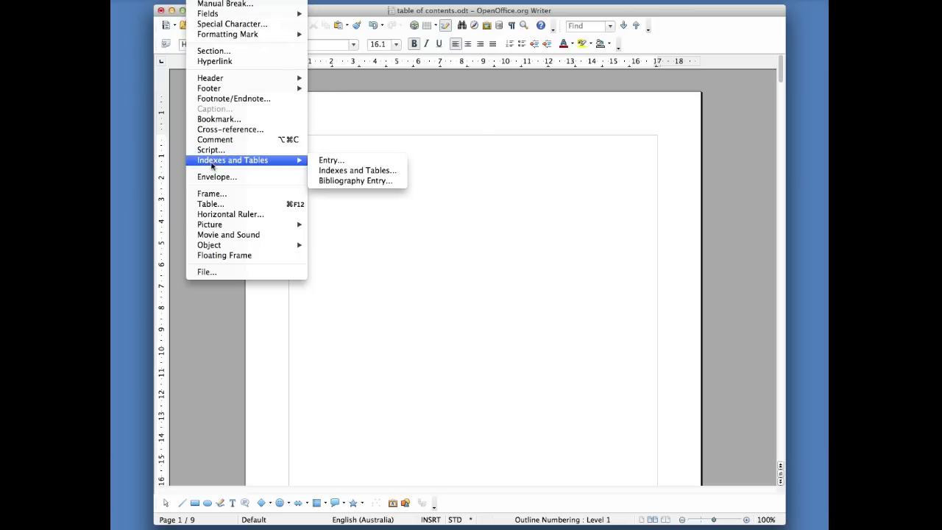
{"action": "left_click", "coordinate": [337, 174]}
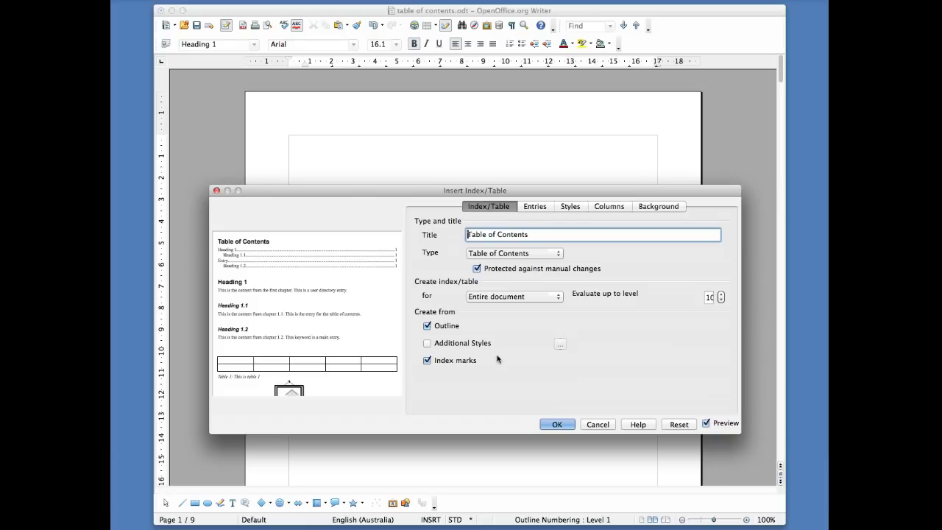
{"action": "left_click", "coordinate": [534, 209]}
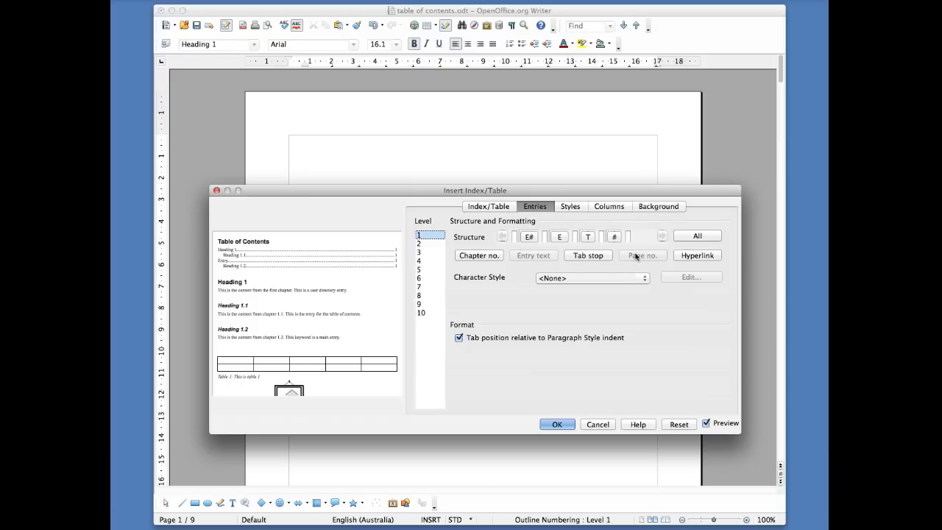
Step: Wrap the E entry in hyperlink start and end tags for all levels, then insert the contents
{"action": "left_click", "coordinate": [545, 236]}
{"action": "left_click", "coordinate": [698, 256]}
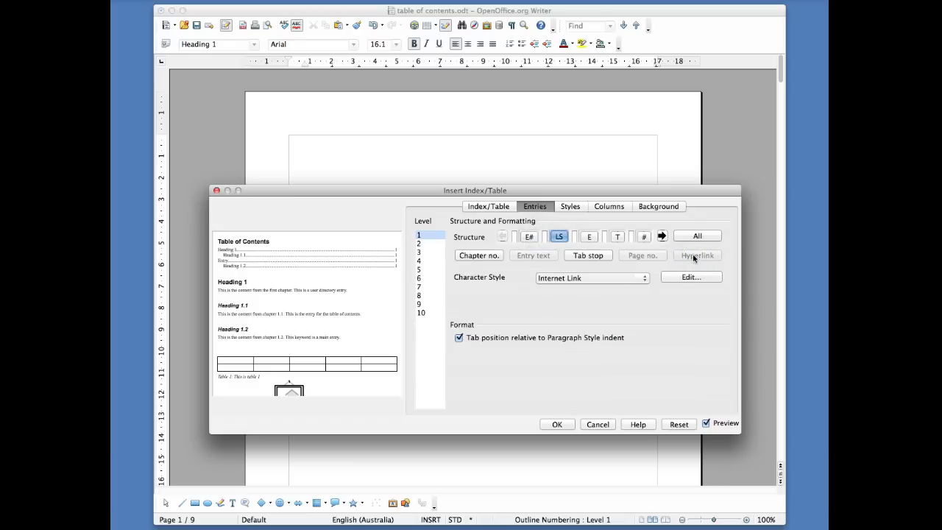
{"action": "left_click", "coordinate": [604, 236]}
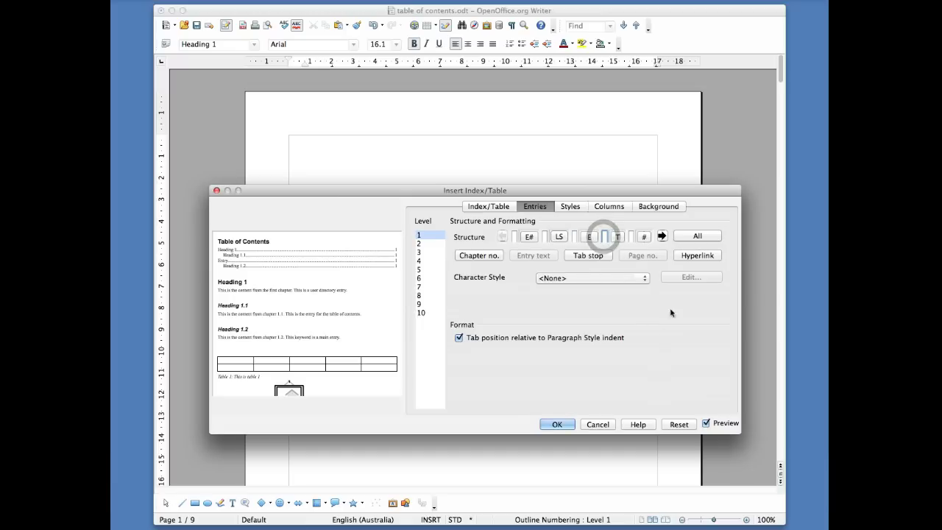
{"action": "left_click", "coordinate": [699, 256]}
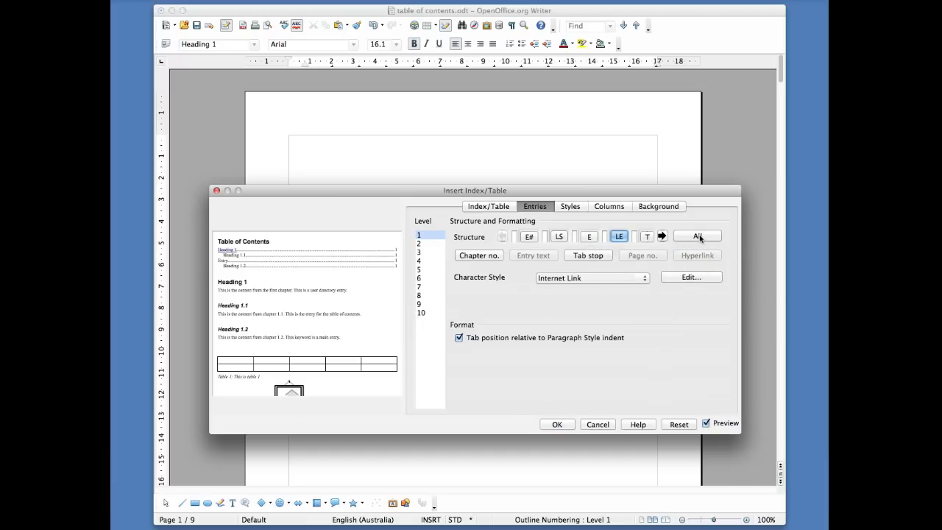
{"action": "left_click", "coordinate": [697, 236]}
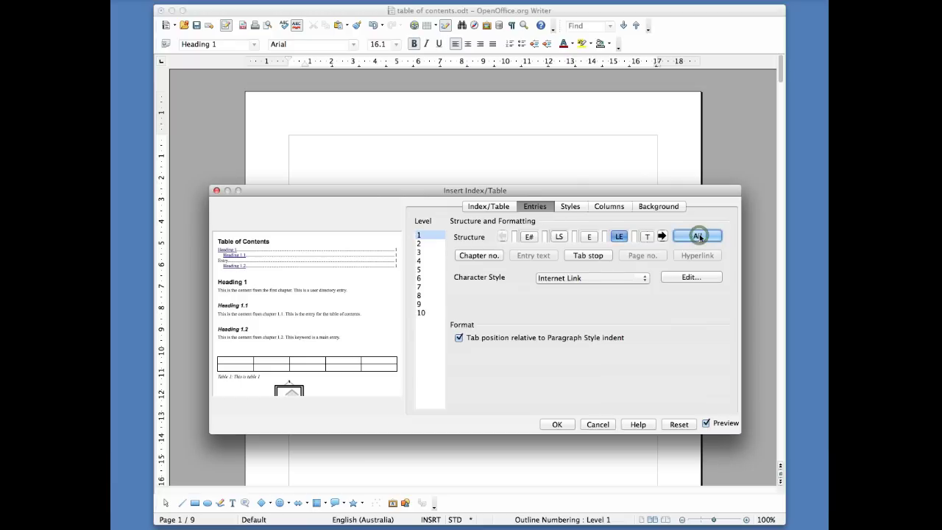
{"action": "left_click", "coordinate": [557, 425]}
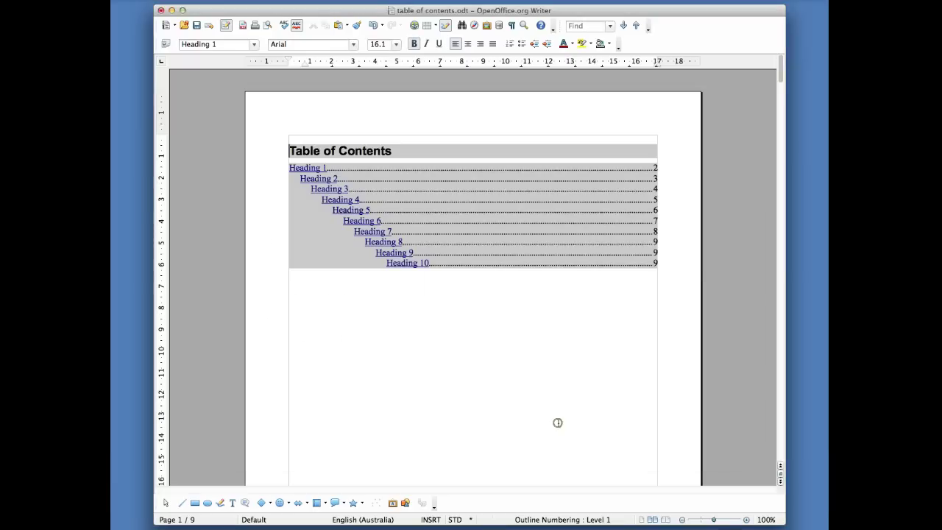
{"action": "left_click", "coordinate": [429, 389]}
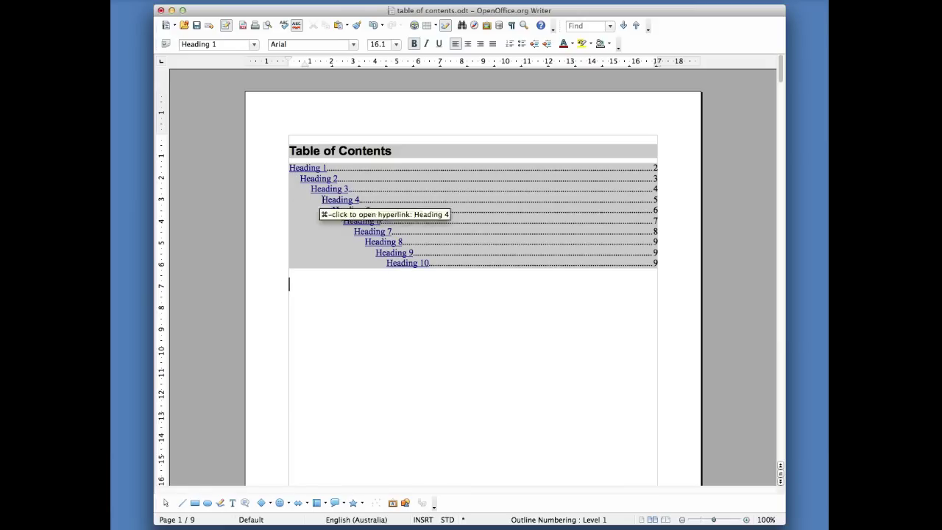
{"action": "left_click", "coordinate": [447, 384]}
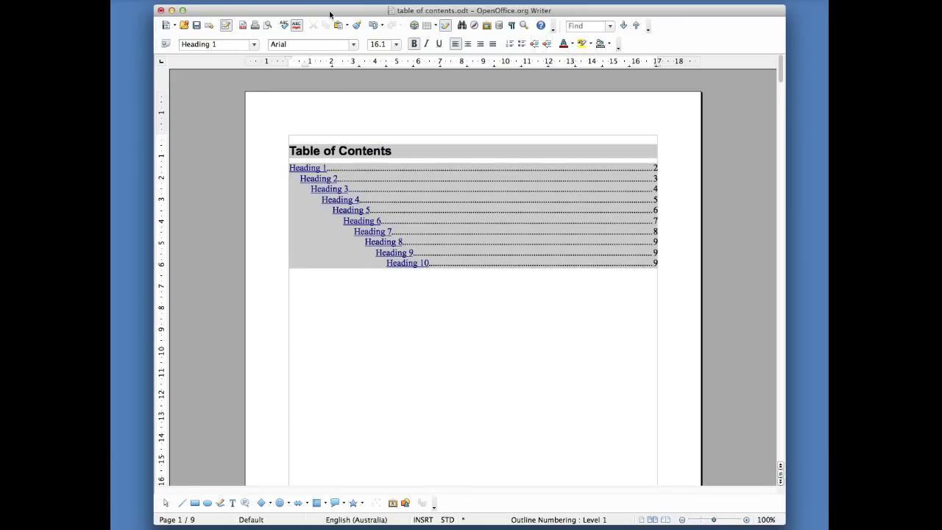
Step: Export 'table of contents' as PDF into the ACS demo folder, then save and close the document
{"action": "left_click", "coordinate": [244, 25]}
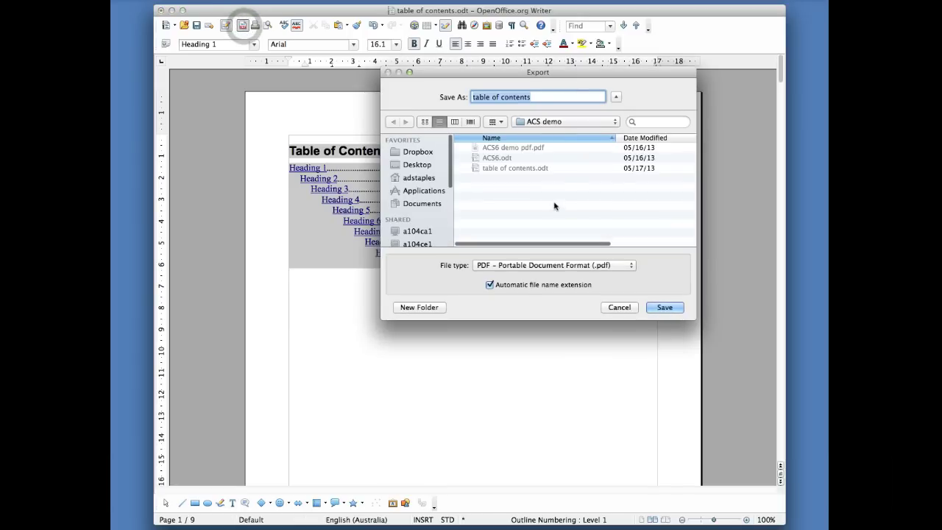
{"action": "left_click", "coordinate": [528, 168]}
{"action": "left_click", "coordinate": [664, 308]}
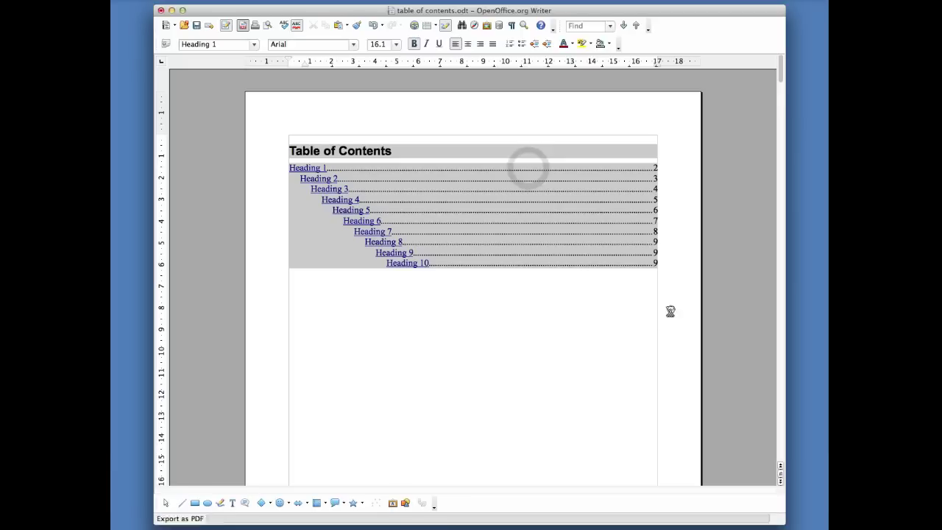
{"action": "left_click", "coordinate": [160, 10]}
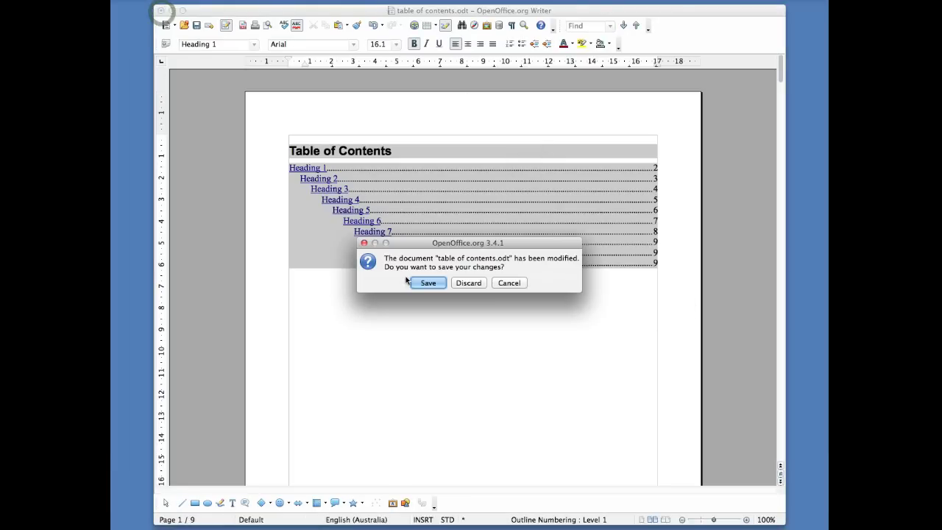
{"action": "left_click", "coordinate": [435, 282]}
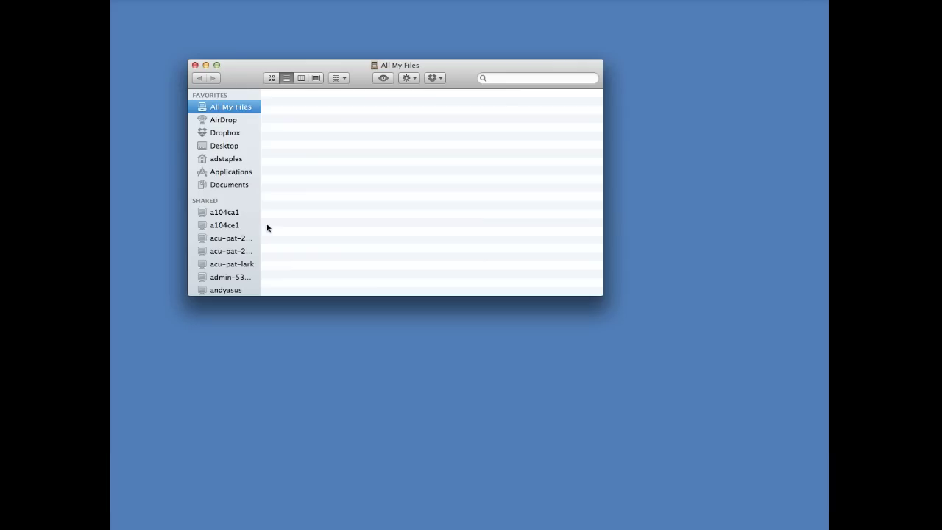
Step: Browse from the external drive through ACU, 2013 teaching, Semester 1, edfd460 and OpenOffice into ACS demo
{"action": "left_click_drag", "start_coordinate": [321, 62], "coordinate": [418, 100]}
{"action": "scroll", "coordinate": [320, 316], "scroll_direction": "down", "scroll_amount": 3}
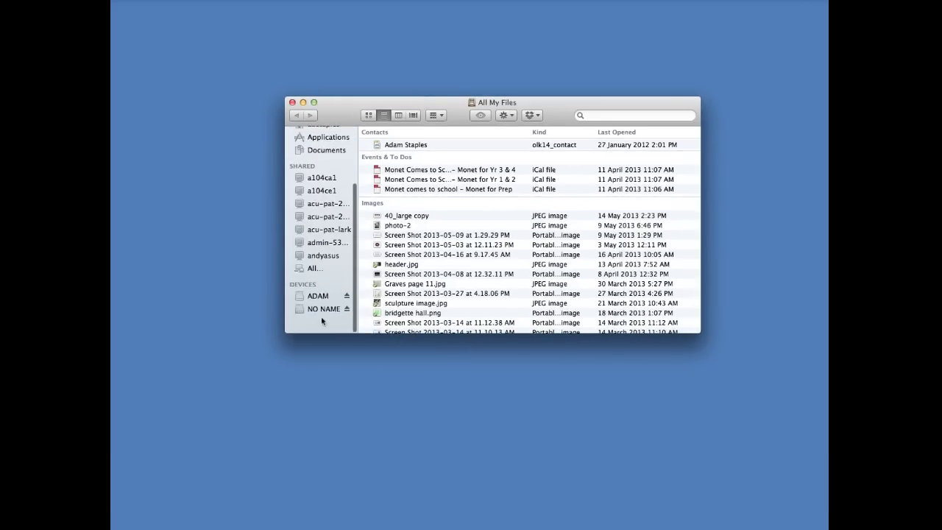
{"action": "left_click", "coordinate": [320, 314]}
{"action": "double_click", "coordinate": [388, 141]}
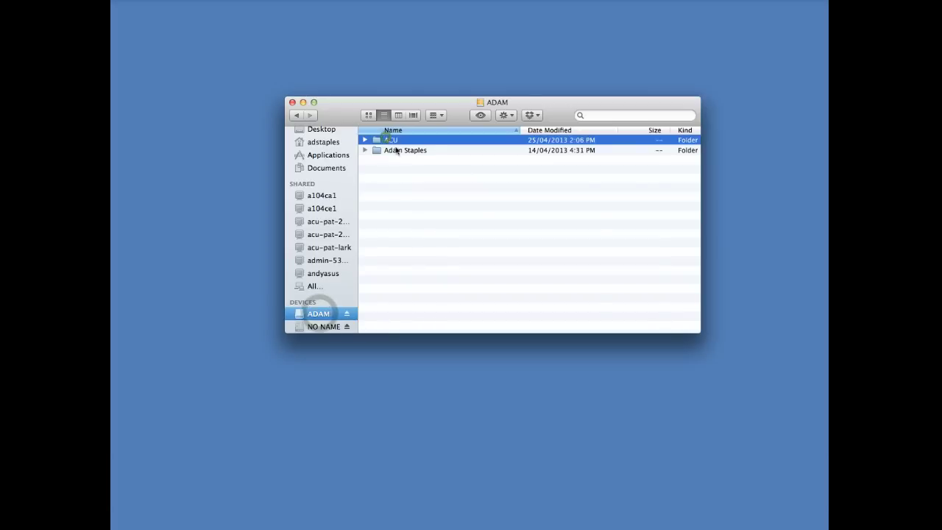
{"action": "double_click", "coordinate": [398, 160]}
{"action": "left_click", "coordinate": [399, 139]}
{"action": "double_click", "coordinate": [400, 140]}
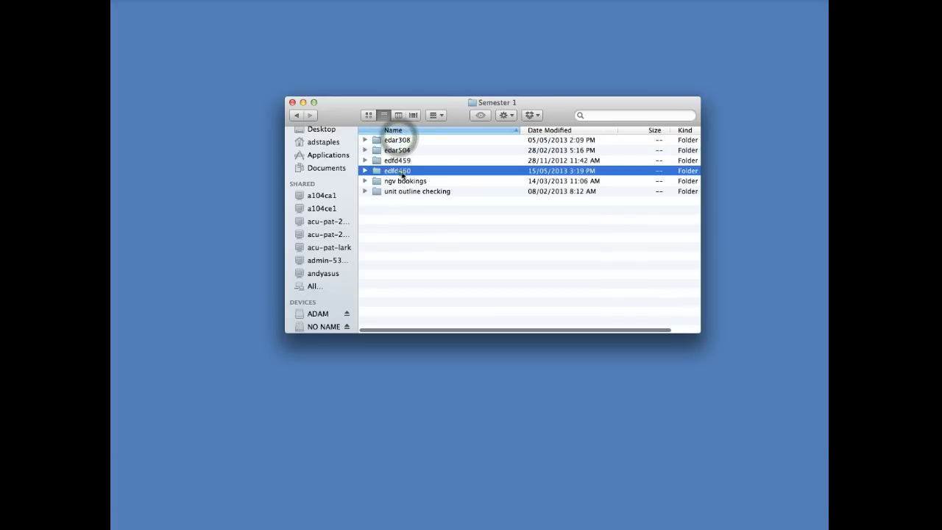
{"action": "double_click", "coordinate": [400, 170]}
{"action": "left_click", "coordinate": [403, 233]}
{"action": "double_click", "coordinate": [403, 233]}
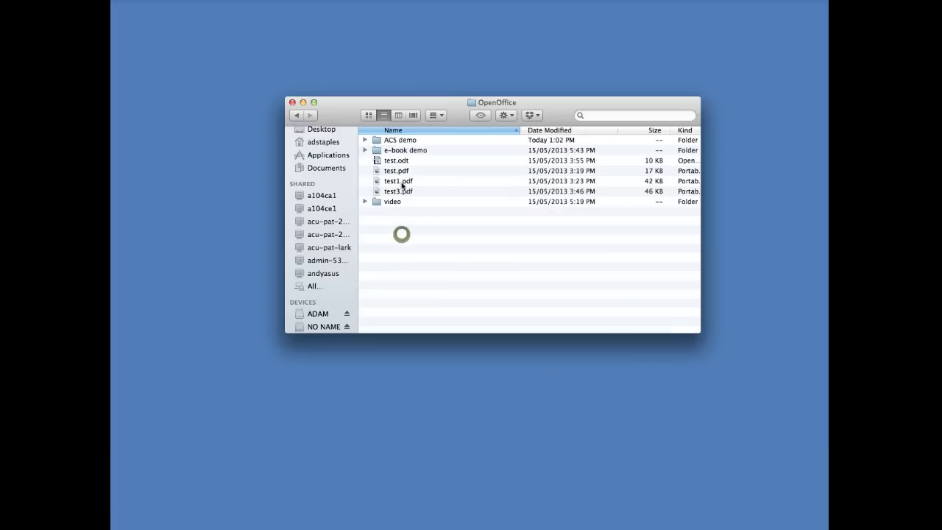
{"action": "double_click", "coordinate": [401, 142]}
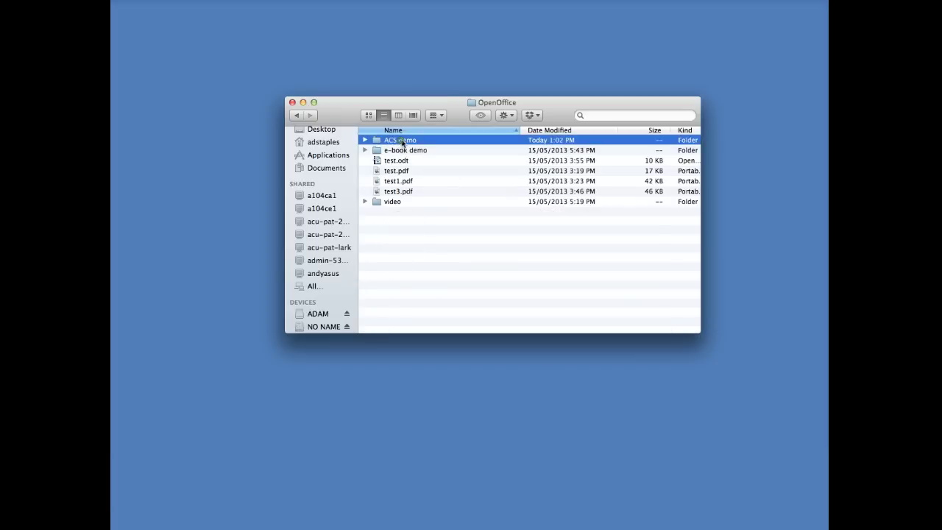
Step: Open table of contents.pdf in Preview, resize its window, and close Finder
{"action": "double_click", "coordinate": [400, 170]}
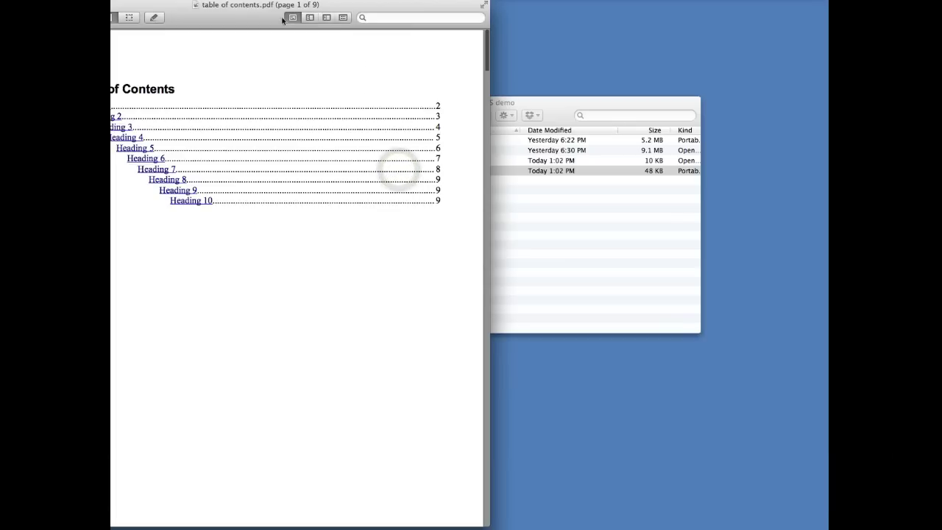
{"action": "left_click_drag", "start_coordinate": [477, 521], "coordinate": [414, 491]}
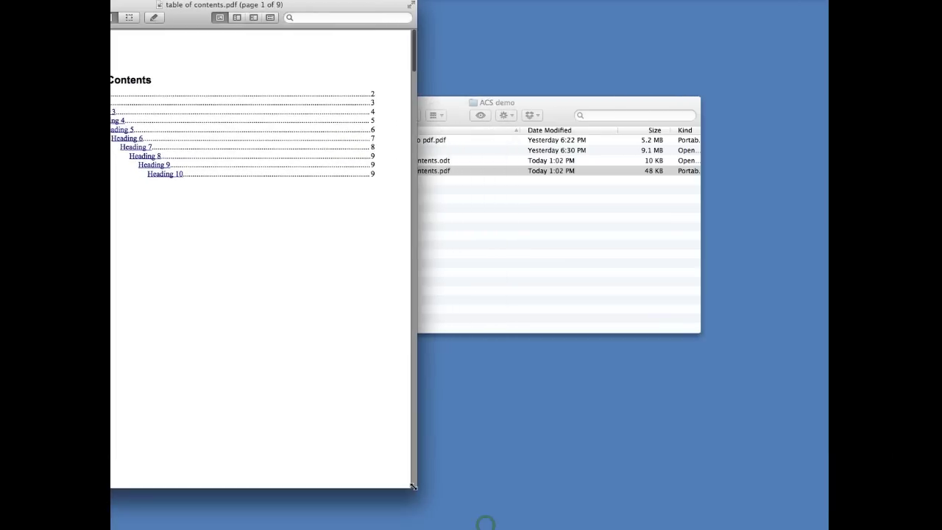
{"action": "left_click_drag", "start_coordinate": [168, 14], "coordinate": [194, 20]}
{"action": "double_click", "coordinate": [193, 20]}
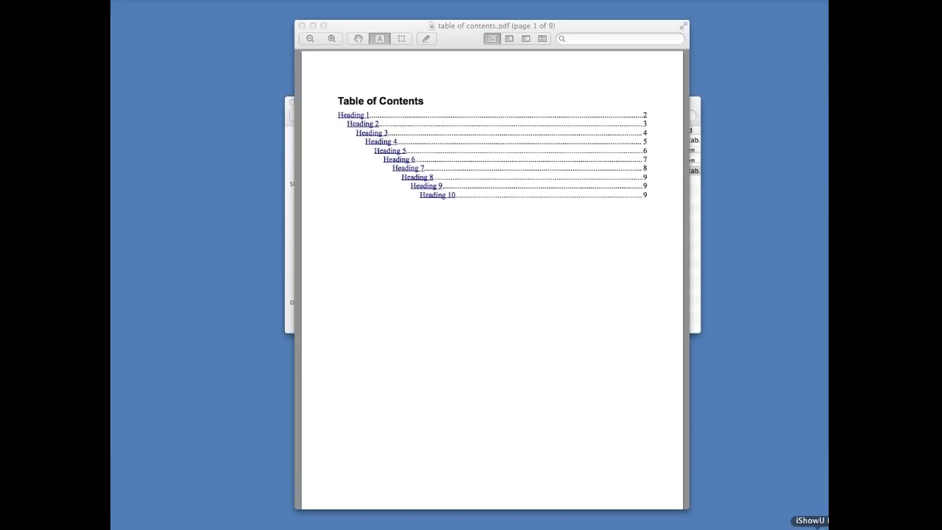
{"action": "left_click_drag", "start_coordinate": [456, 35], "coordinate": [442, 36]}
{"action": "left_click", "coordinate": [685, 112]}
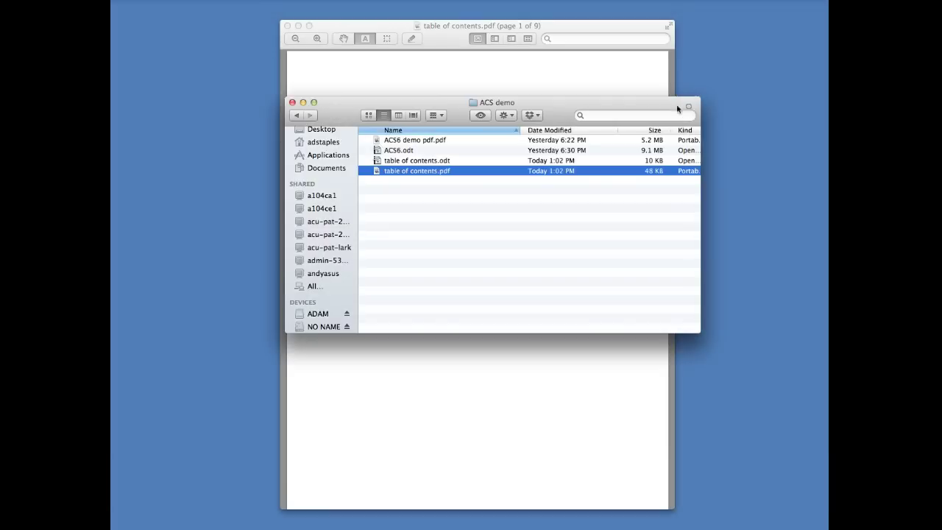
{"action": "left_click", "coordinate": [292, 104]}
{"action": "left_click_drag", "start_coordinate": [461, 29], "coordinate": [450, 36]}
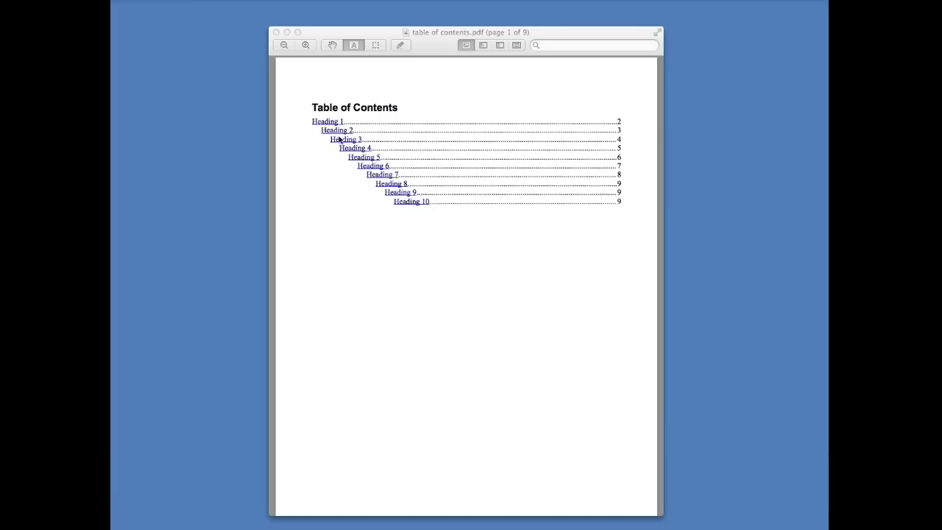
Step: Follow the Heading 4 contents link, then return to page 1 and follow the Heading 1 link
{"action": "left_click", "coordinate": [350, 312]}
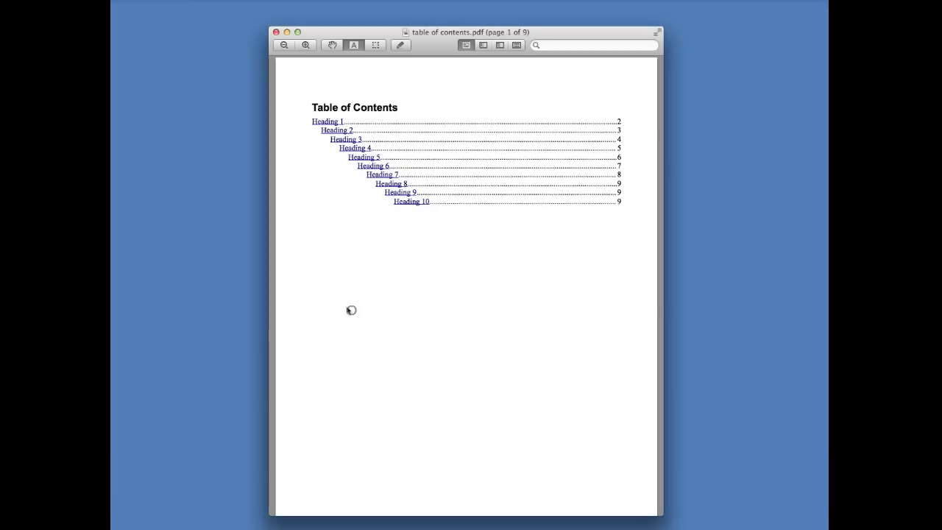
{"action": "left_click", "coordinate": [348, 151]}
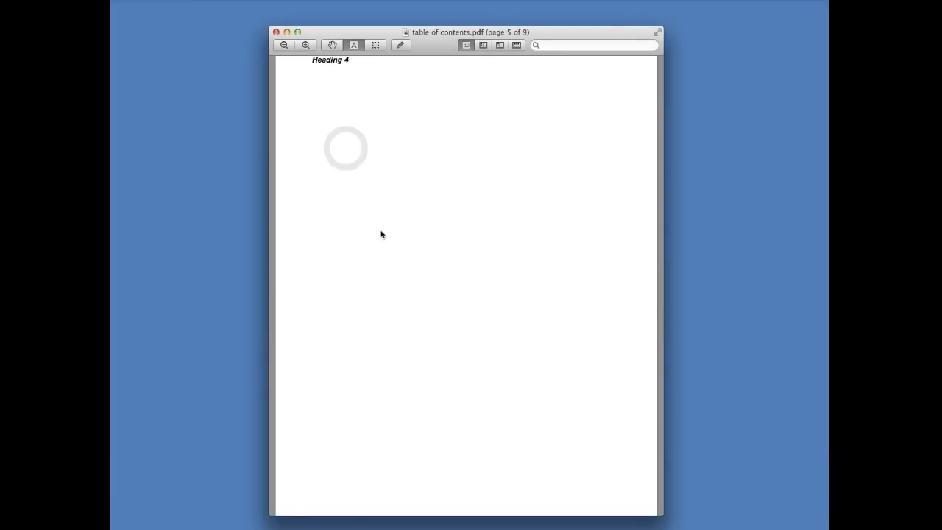
{"action": "scroll", "coordinate": [347, 130], "scroll_direction": "up", "scroll_amount": 15}
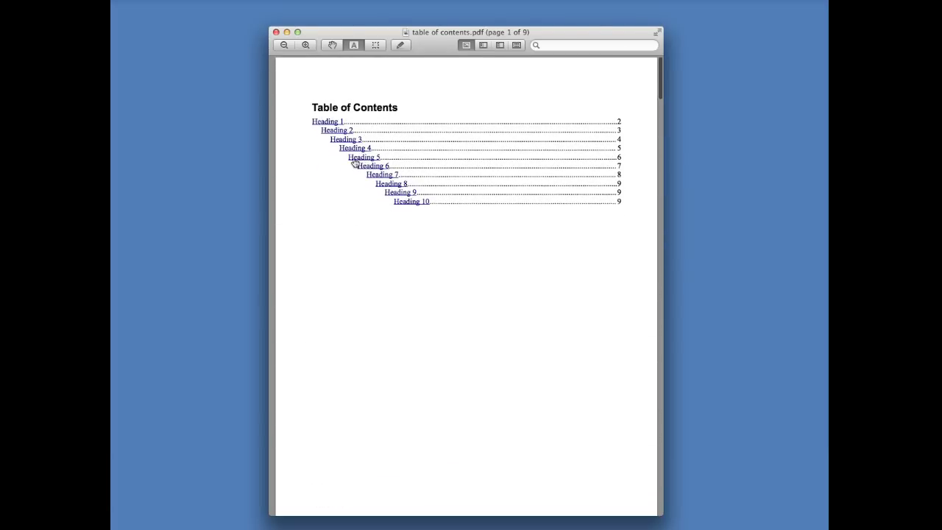
{"action": "left_click", "coordinate": [327, 121]}
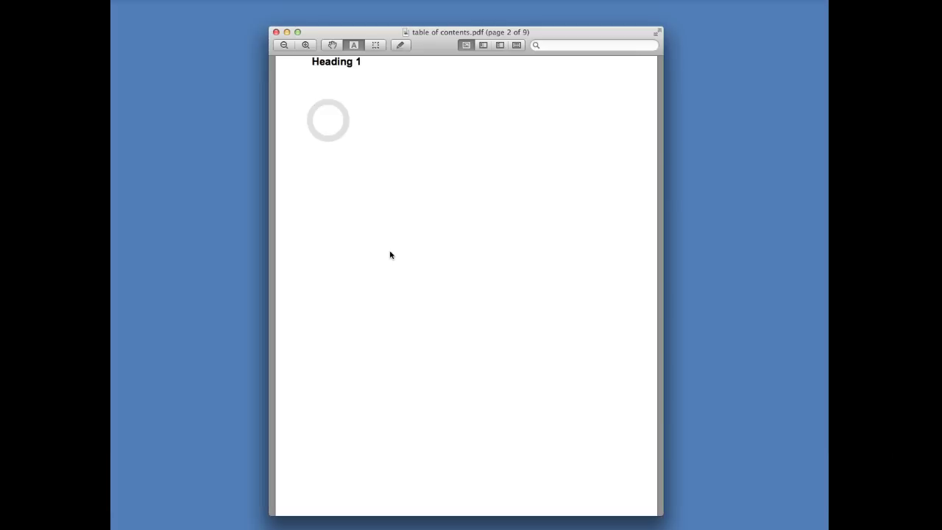